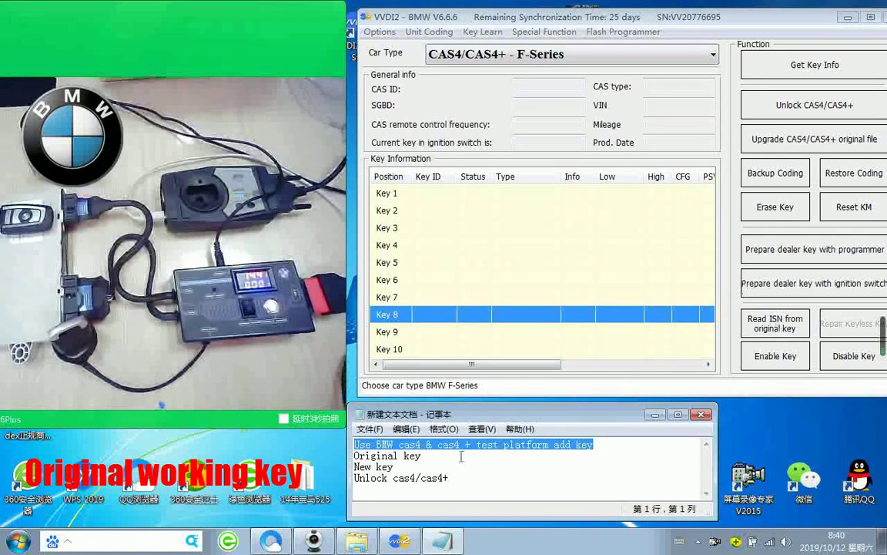
Highlight the lines "Original key", "New key" and "Unlock cas4/cas4+" in the notes one after another
left_click_drag(444, 459, 355, 456)
left_click(375, 457)
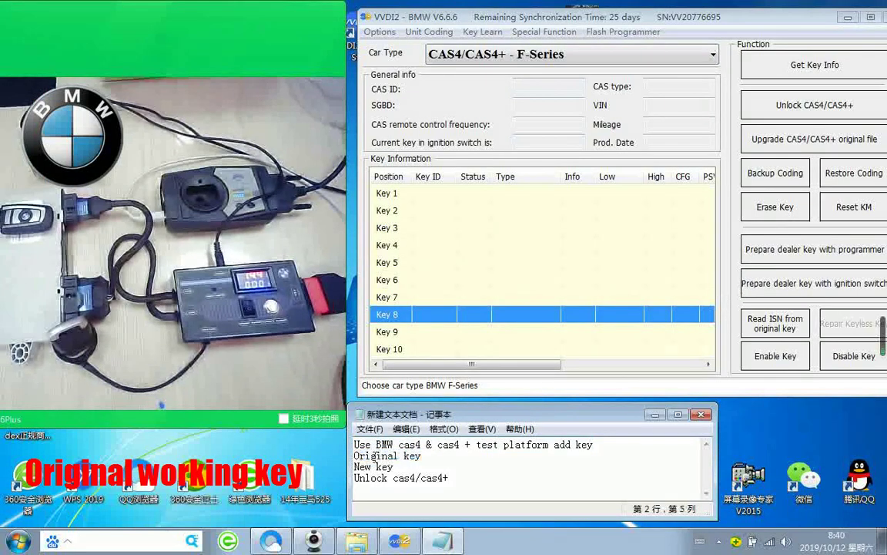
left_click_drag(422, 456, 340, 455)
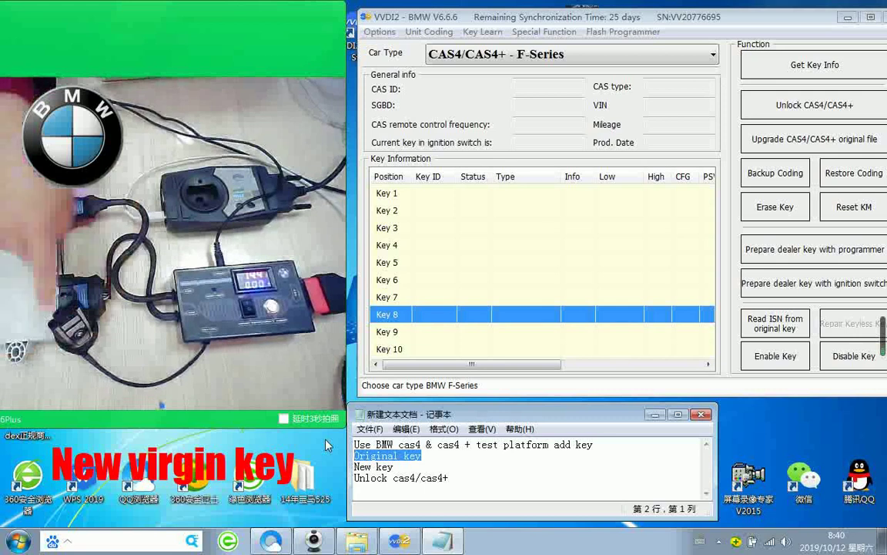
left_click_drag(395, 472, 341, 467)
left_click(410, 474)
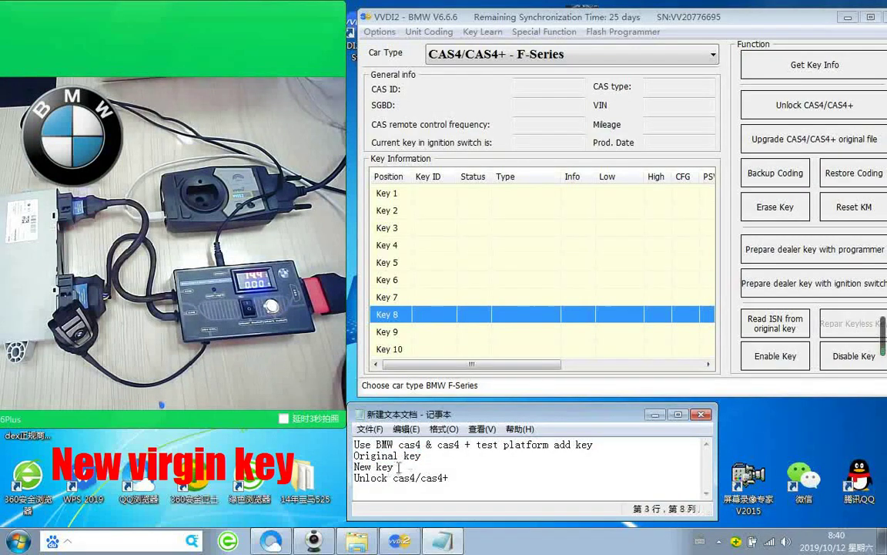
left_click_drag(399, 466, 321, 474)
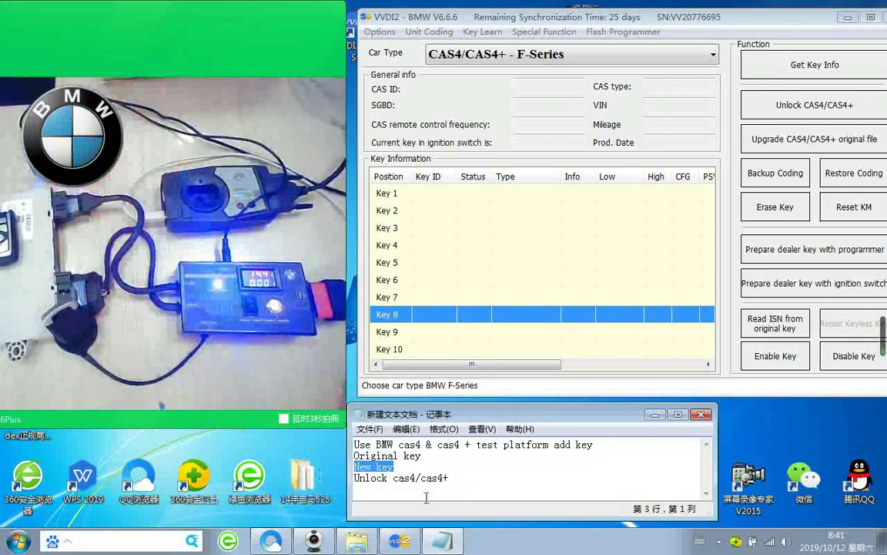
left_click(450, 477)
left_click_drag(454, 477, 355, 478)
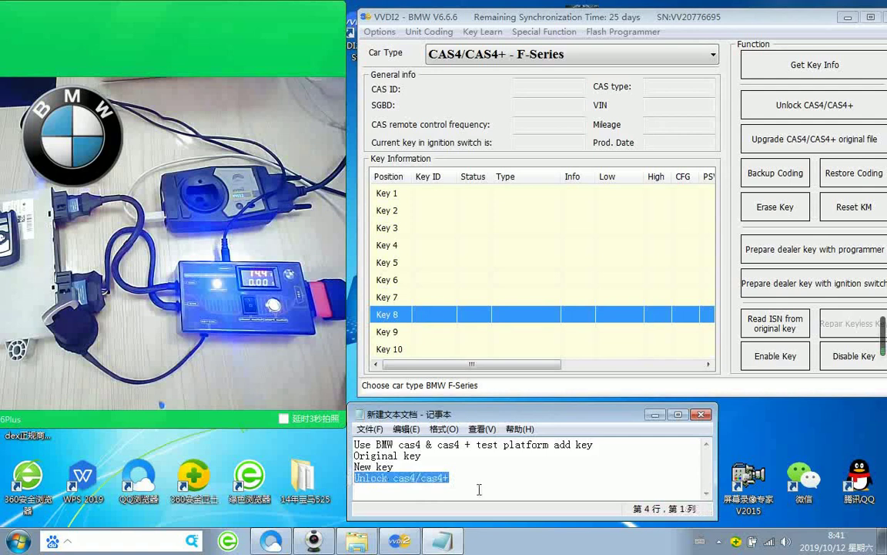
Read the key info from the connected CAS4+ module, dismiss the identification message and shift the window so all functions fit on screen
left_click(822, 71)
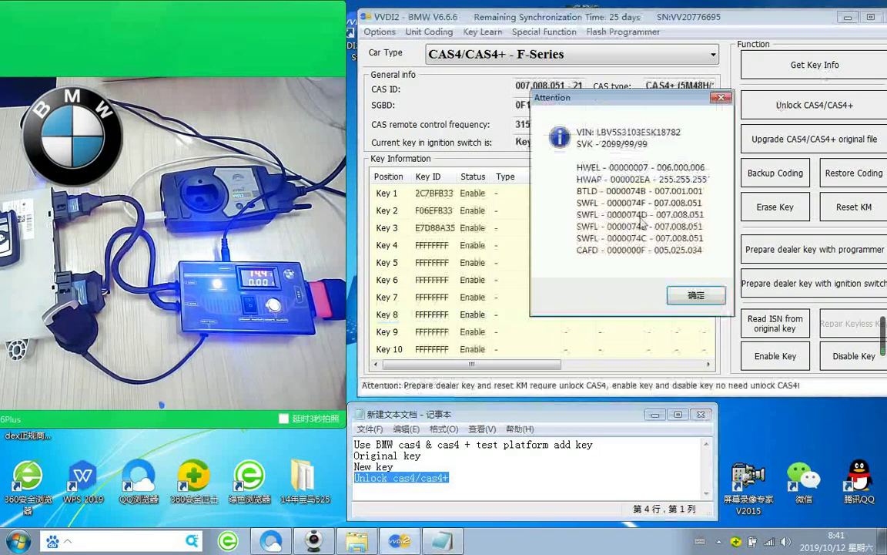
left_click(695, 295)
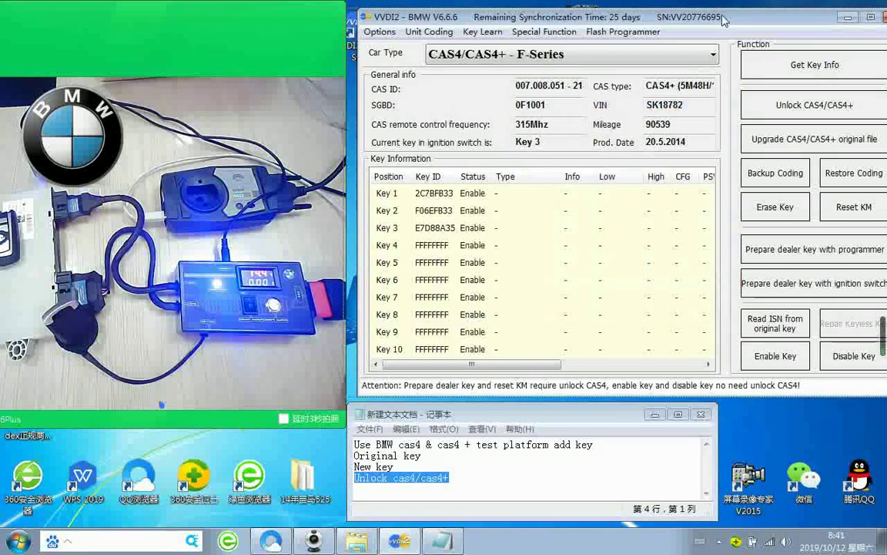
left_click_drag(738, 21, 724, 23)
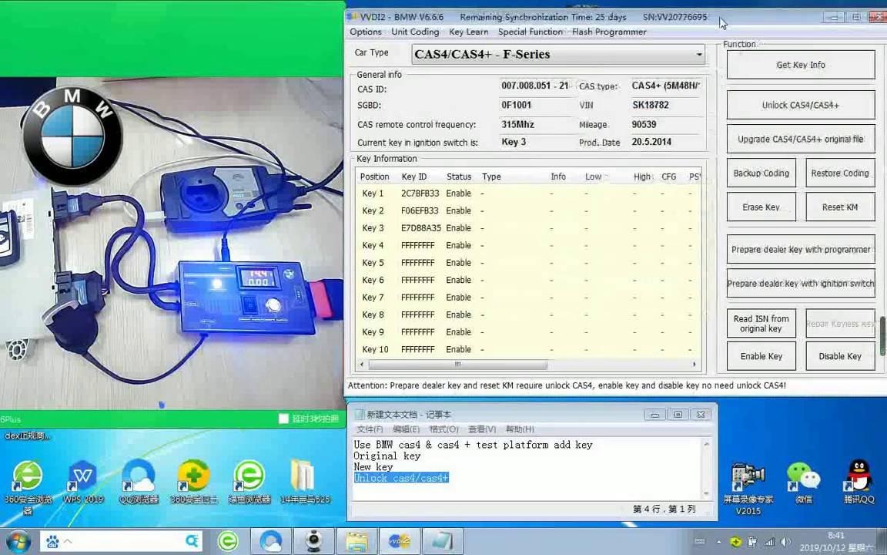
Unlock CAS4/CAS4+, accepting the programming warning, and log the stages 1/7 to 7/7 under the unlock line in the notes
left_click(789, 102)
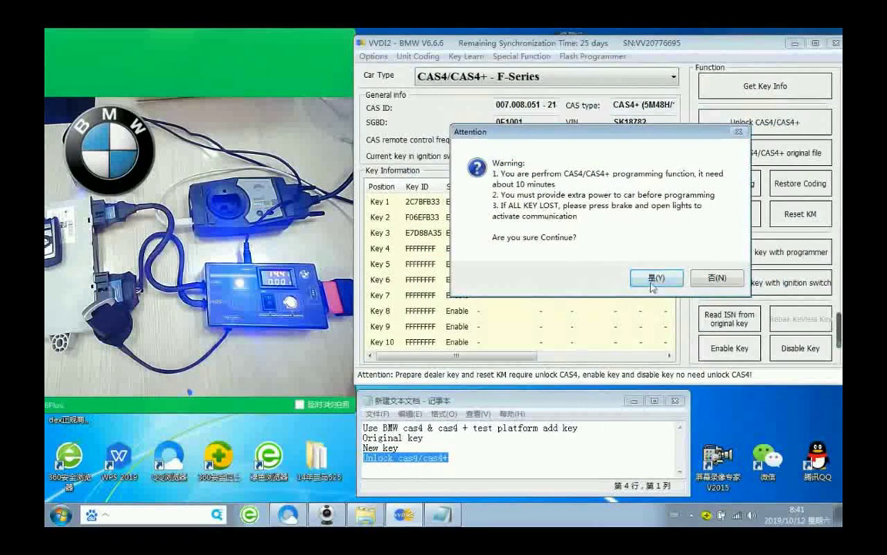
left_click(678, 278)
key("Return")
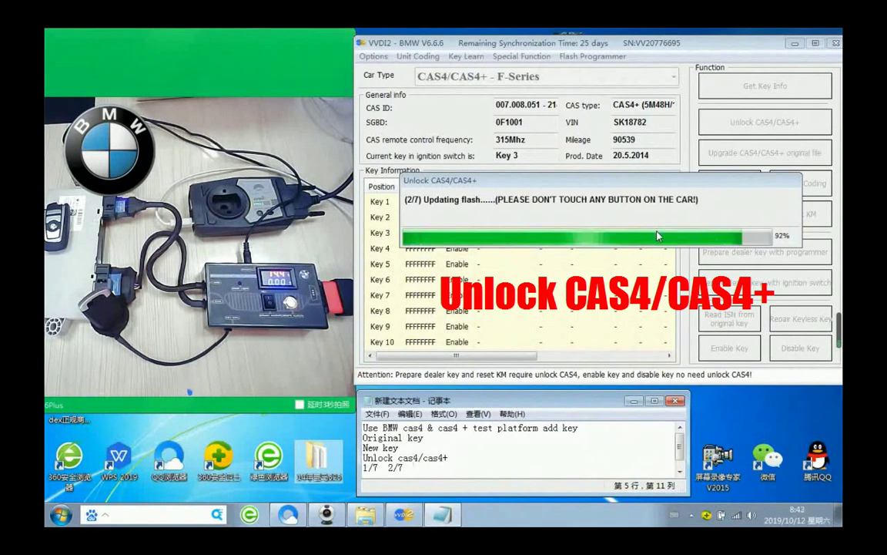
type("3/7  4/7  5/7")
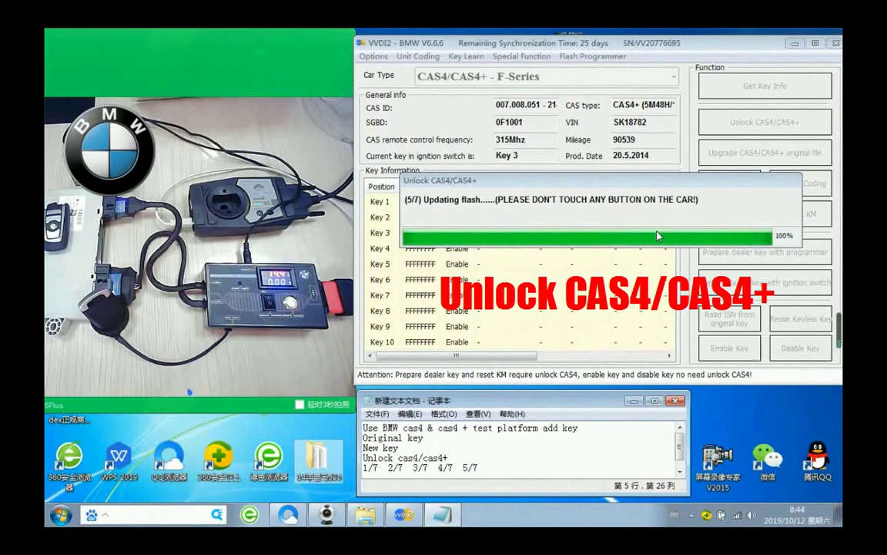
type("6/7  7/7")
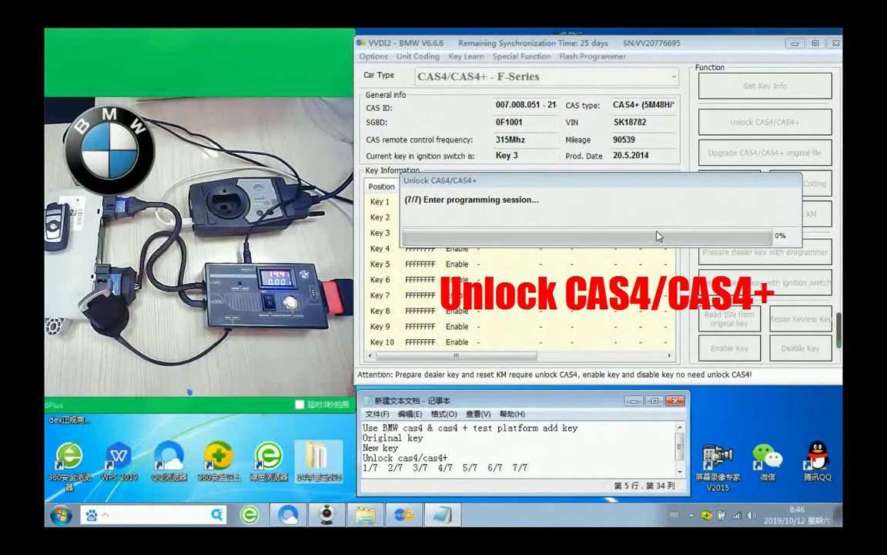
key("Return")
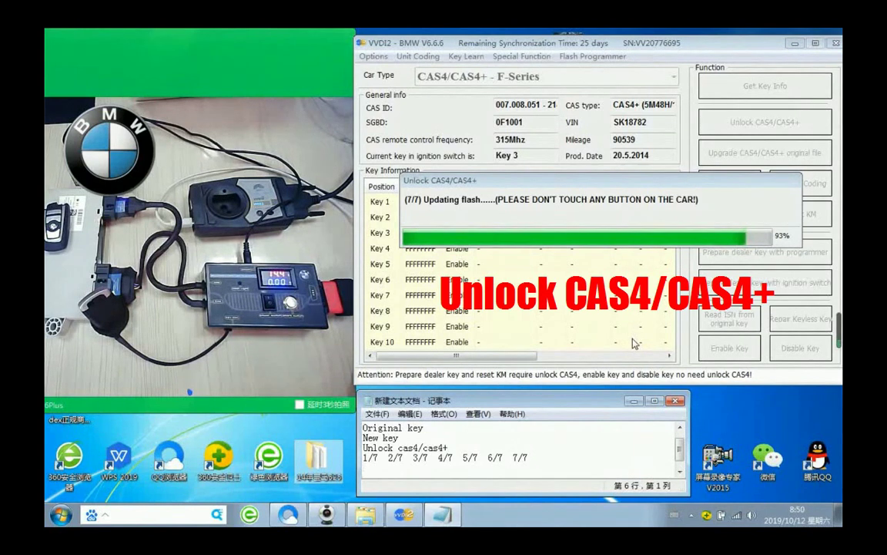
Mark the "Unlock cas4/cas4+" line in the notes as done and acknowledge the unlock message
left_click(466, 447)
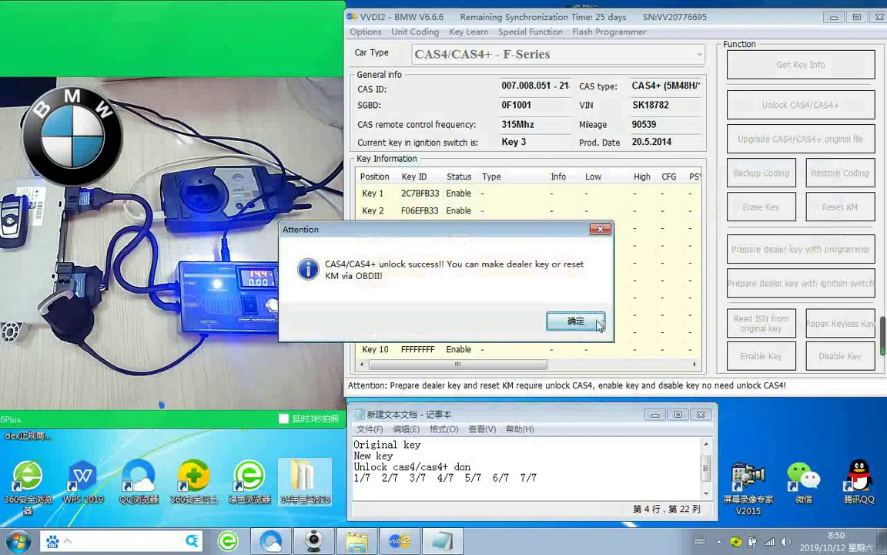
left_click(575, 320)
left_click(483, 466)
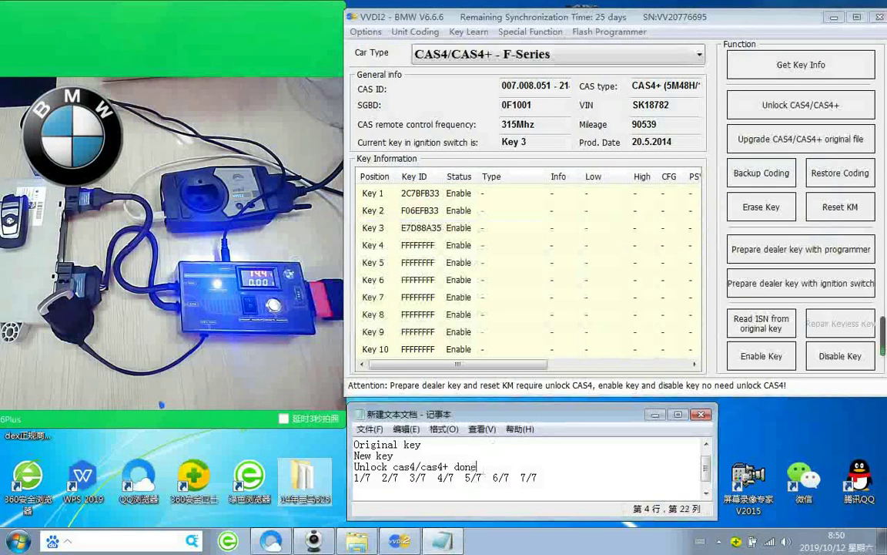
left_click_drag(478, 467, 359, 467)
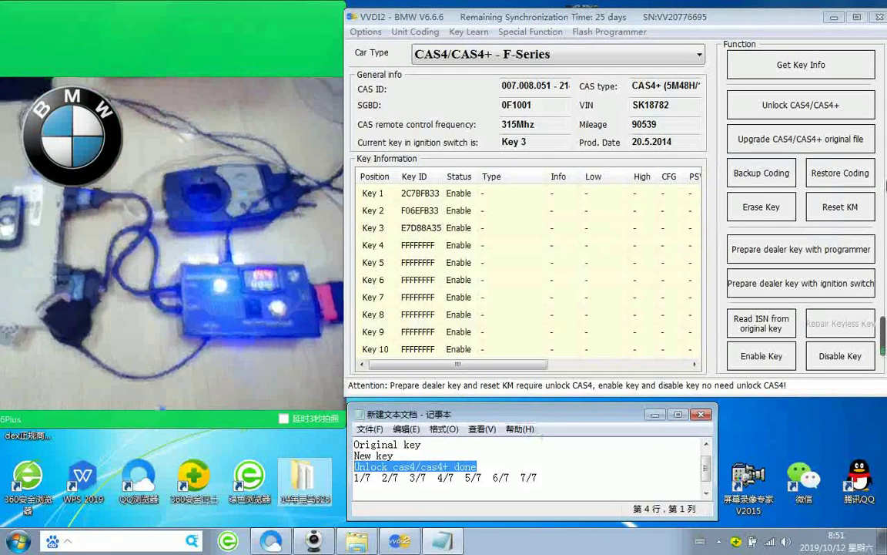
Try to prepare a dealer key with the programmer, add the line "add key" to the notes and dismiss the message
left_click(766, 260)
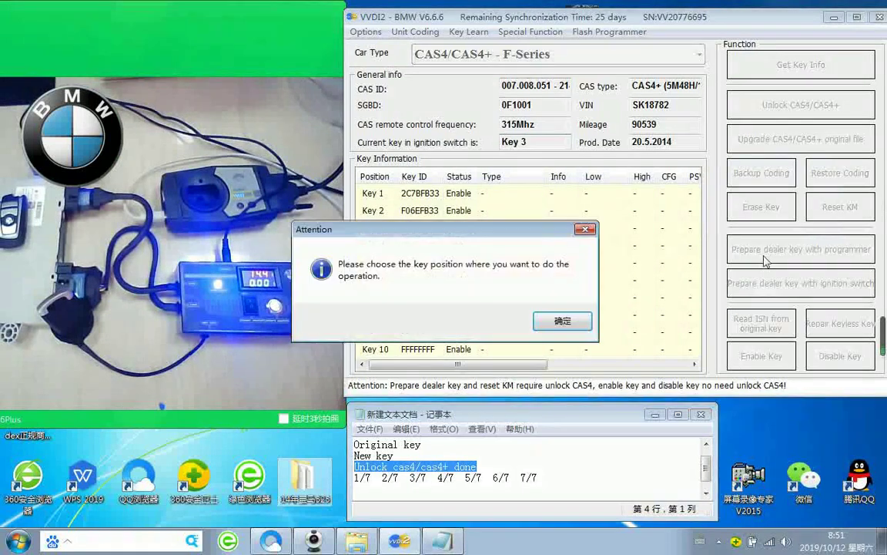
left_click_drag(459, 229, 548, 191)
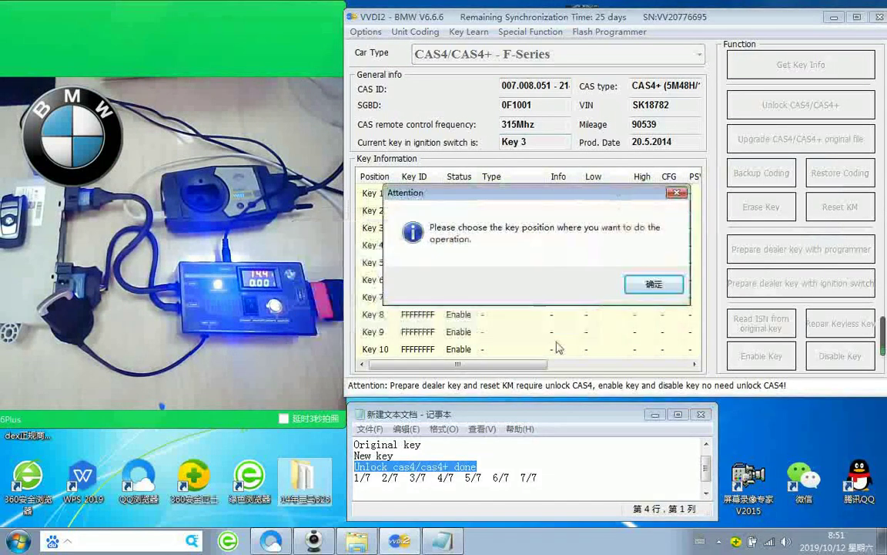
left_click(546, 476)
key("Return")
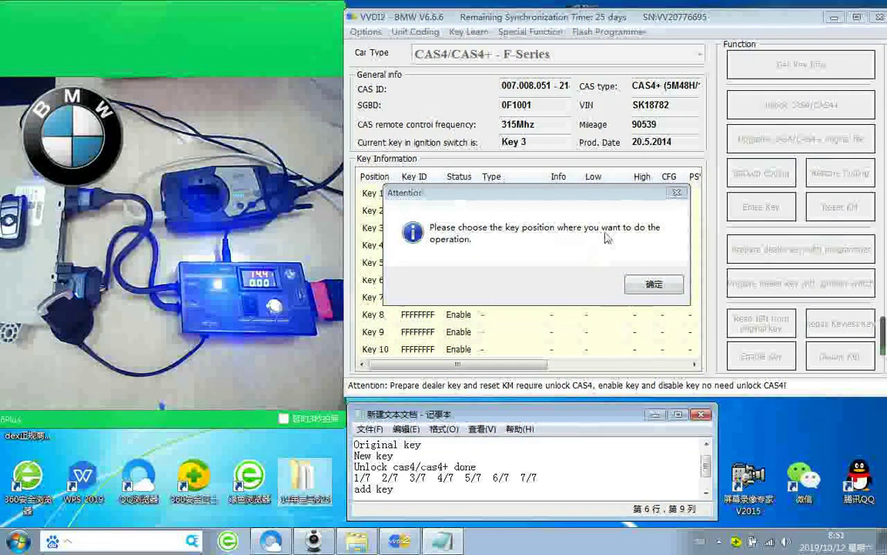
left_click(654, 284)
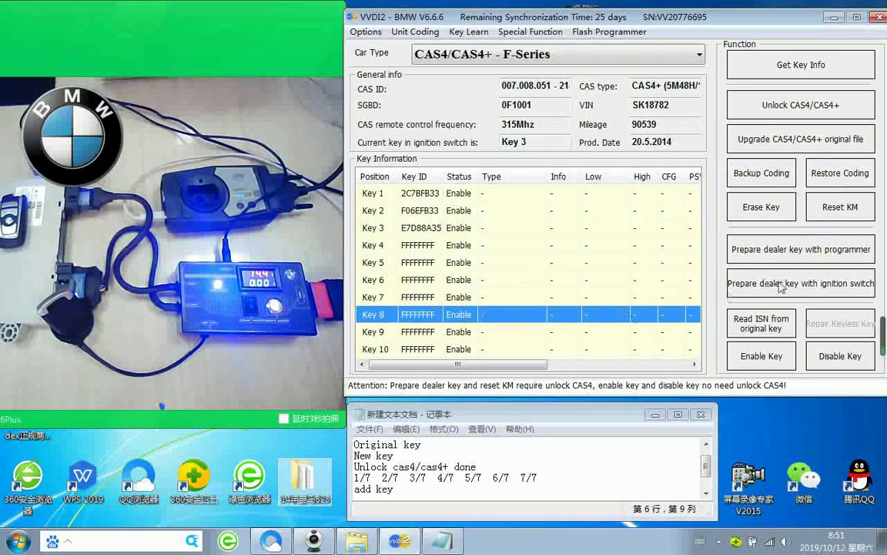
Start preparing a dealer key with the programmer at position Key 8, reading the immo data with the working-key option
left_click(774, 251)
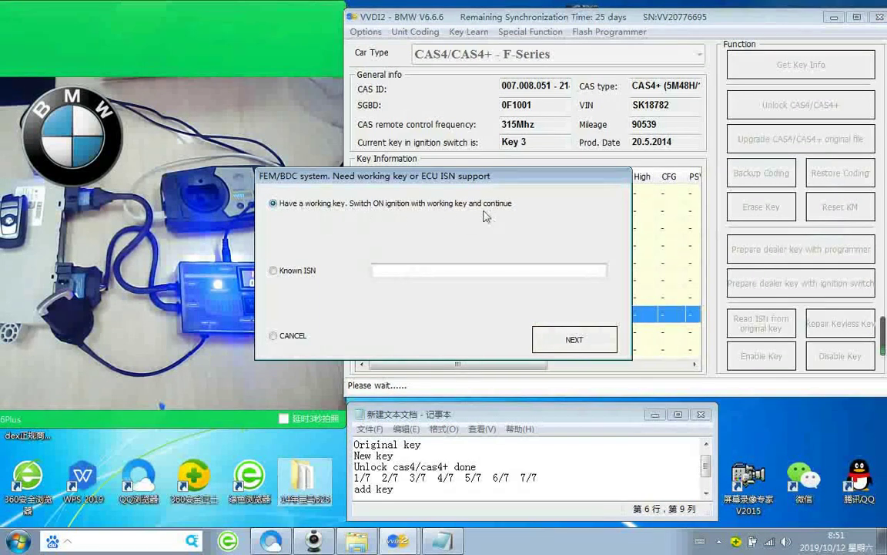
left_click(573, 344)
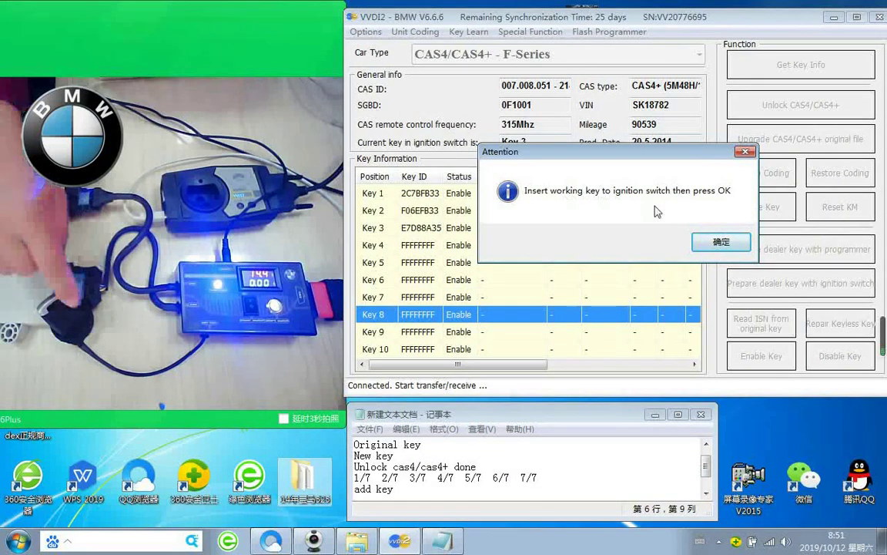
left_click(720, 242)
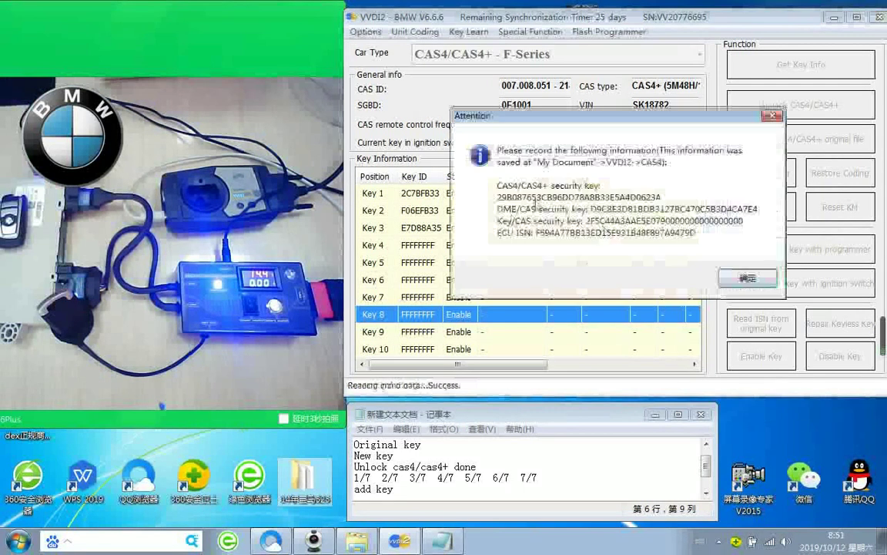
left_click(733, 280)
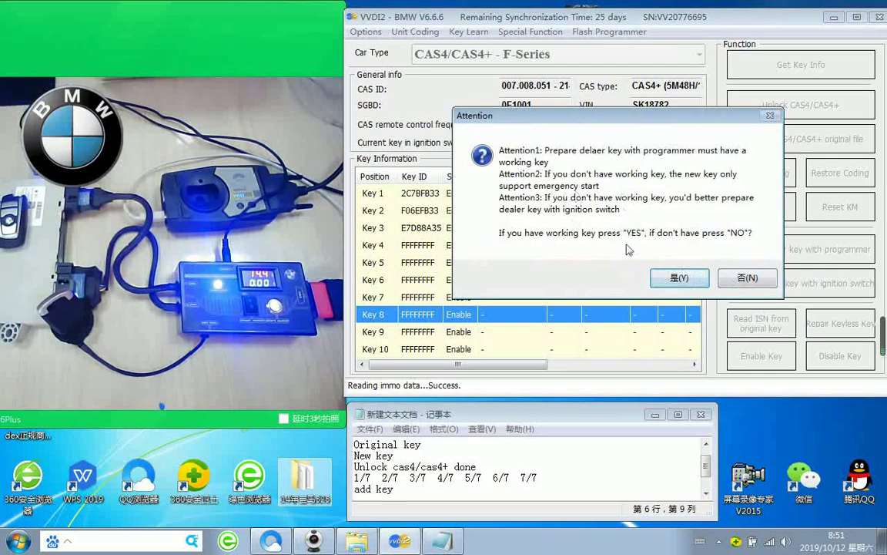
Confirm that a working key is available, read the original key in the programmer and write the new key
left_click(679, 278)
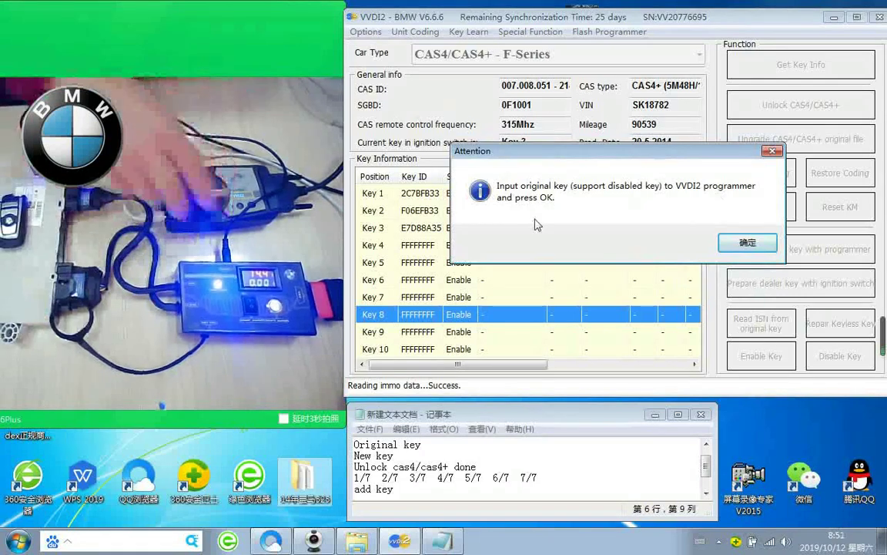
left_click(748, 243)
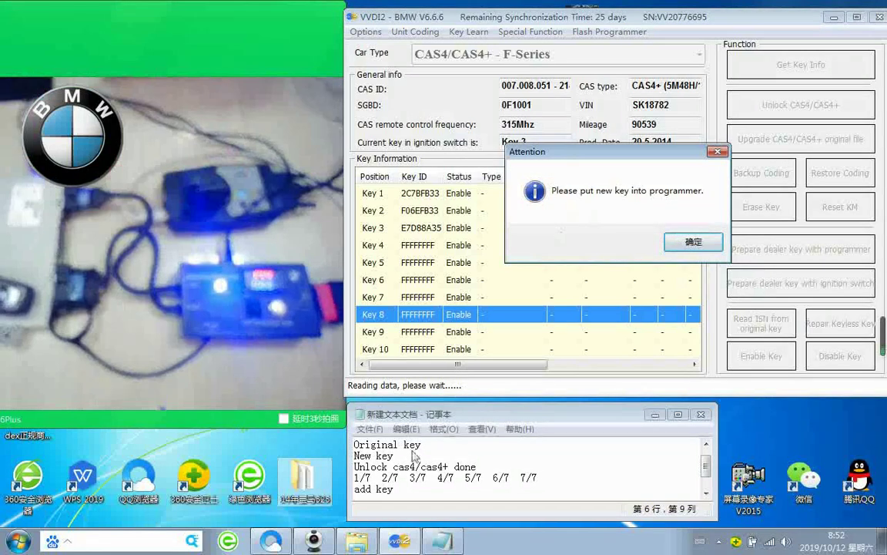
left_click_drag(354, 455, 354, 466)
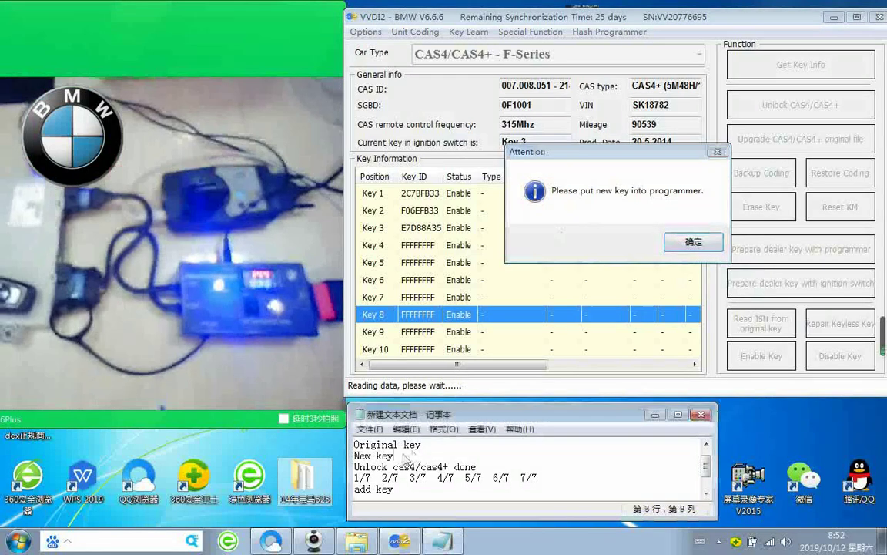
left_click(692, 242)
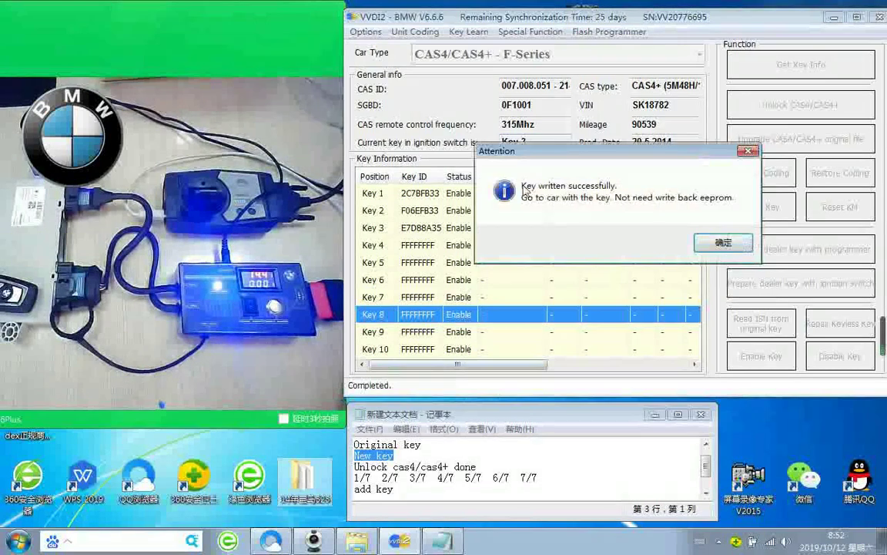
left_click(703, 246)
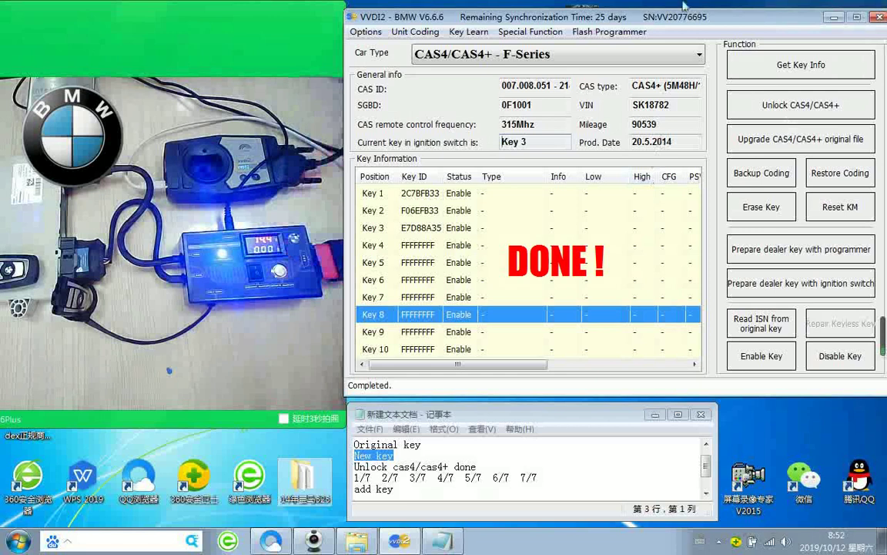
Read the key info again with the new key and select the Key 8 entry to check it
left_click(790, 69)
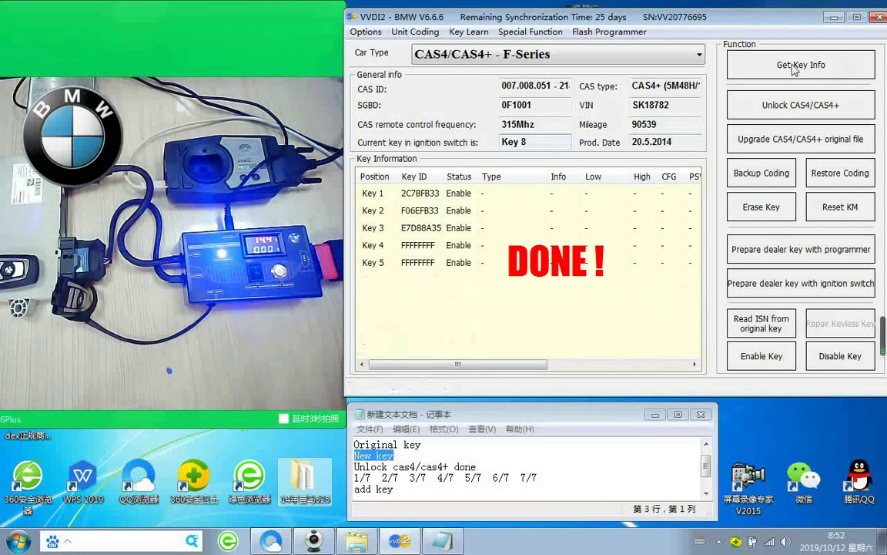
left_click(673, 297)
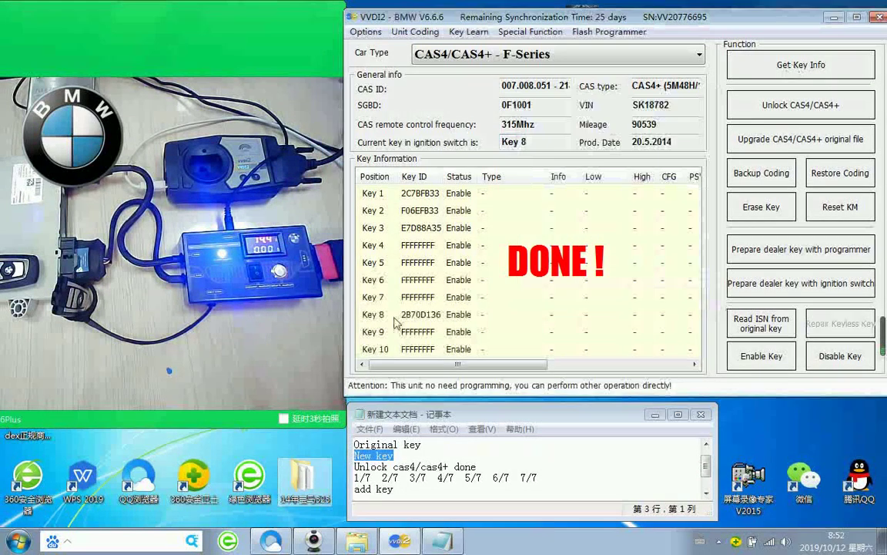
left_click(419, 317)
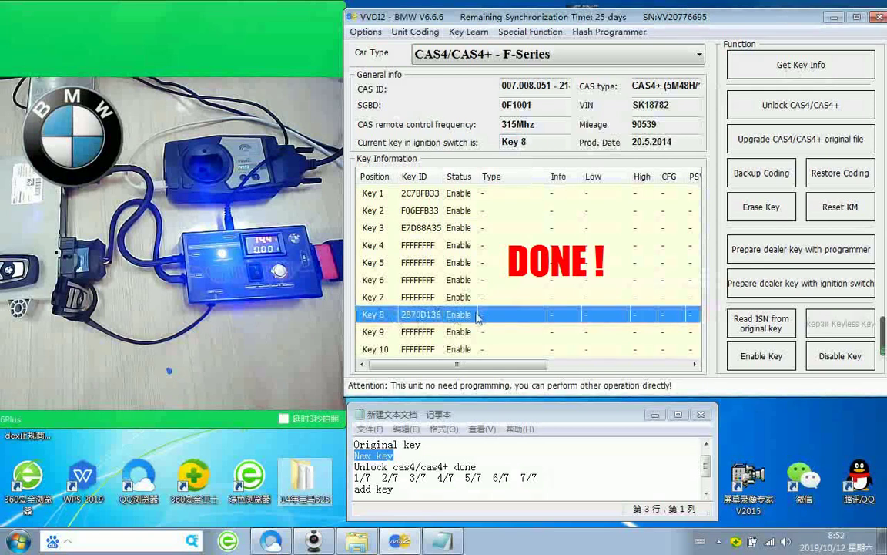
Start a new line below "add key" in the notes
left_click(419, 493)
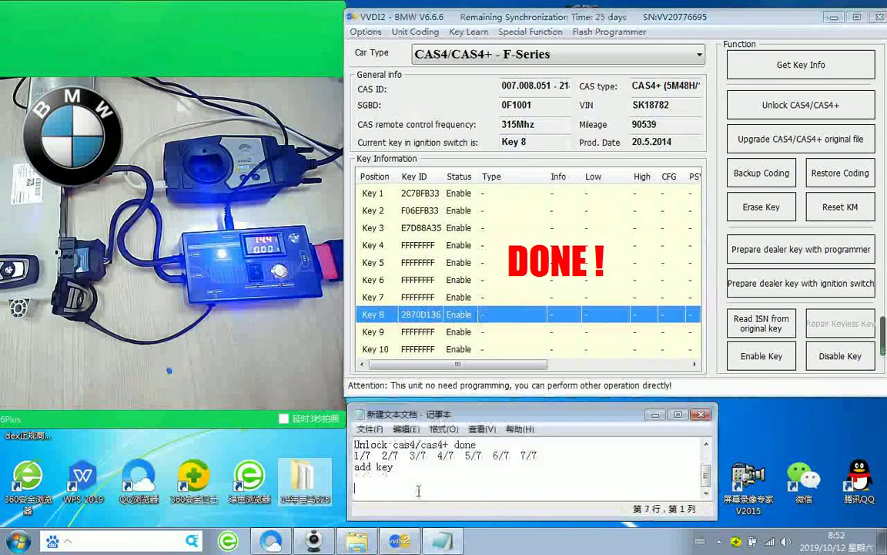